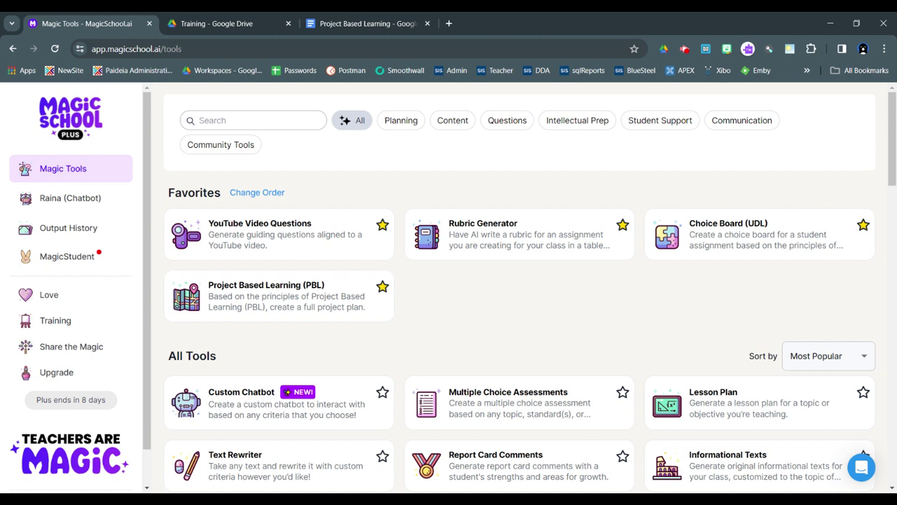
- Open the Project Based Learning (PBL) tool and look over its input form
left_click(244, 288)
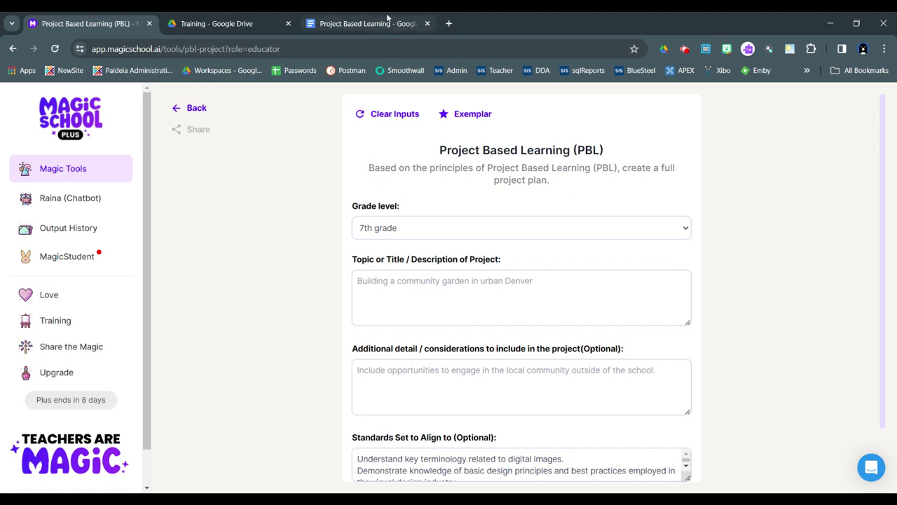
scroll(325, 202, "down", 1)
scroll(325, 201, "up", 1)
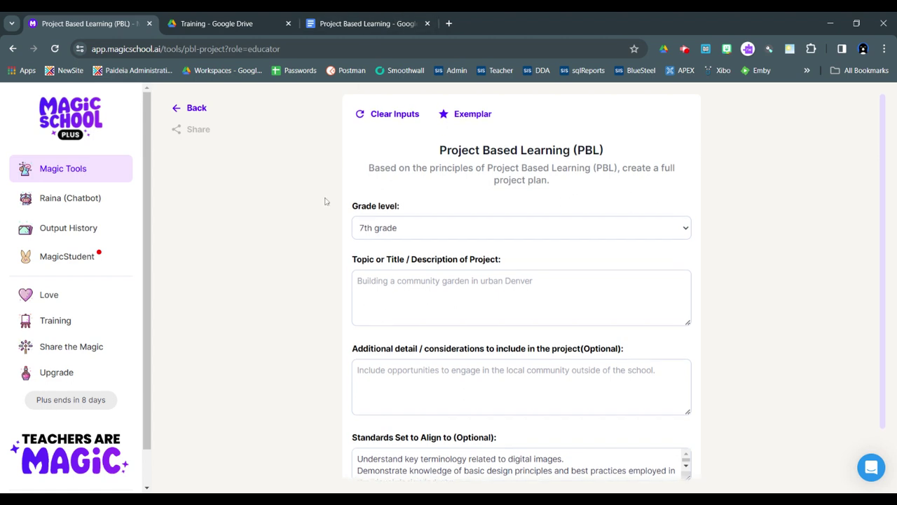
scroll(325, 201, "down", 1)
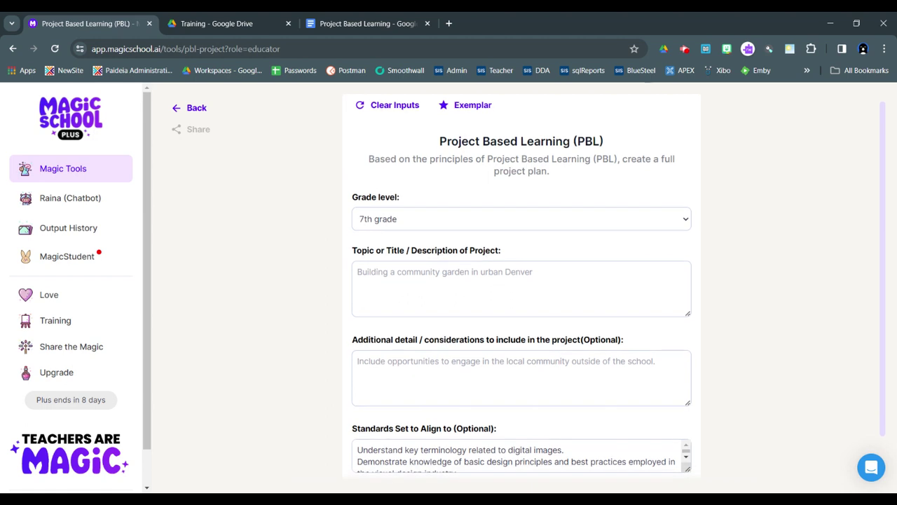
scroll(404, 184, "down", 2)
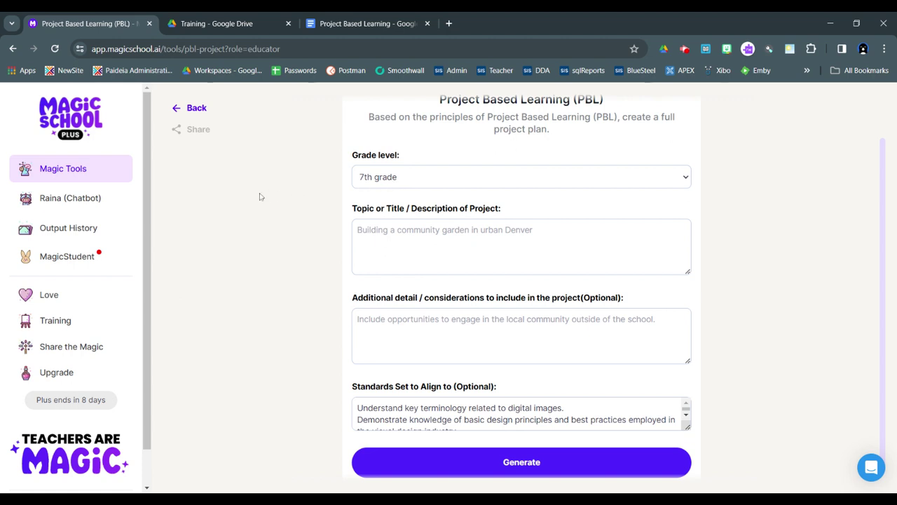
- Set the project topic to "Develop an environmental field journal to detail the various organisms found in our wetlands area."
left_click(377, 16)
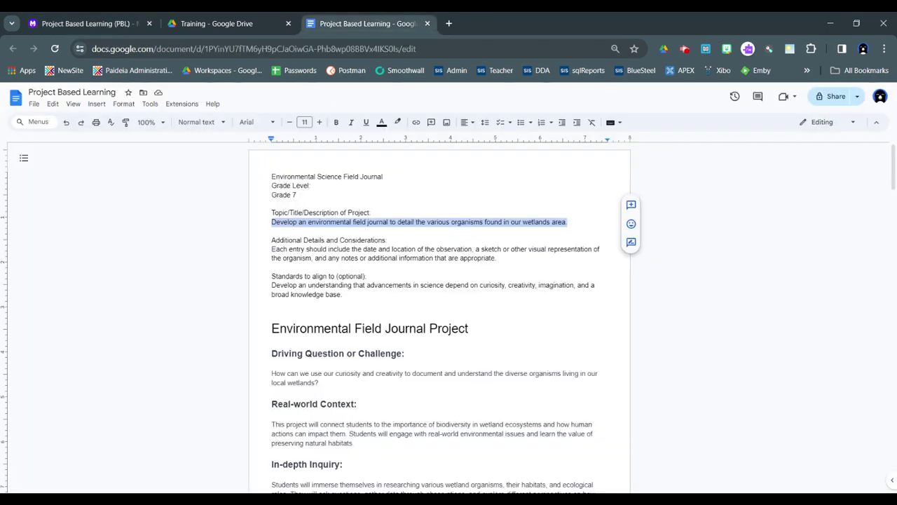
left_click(128, 28)
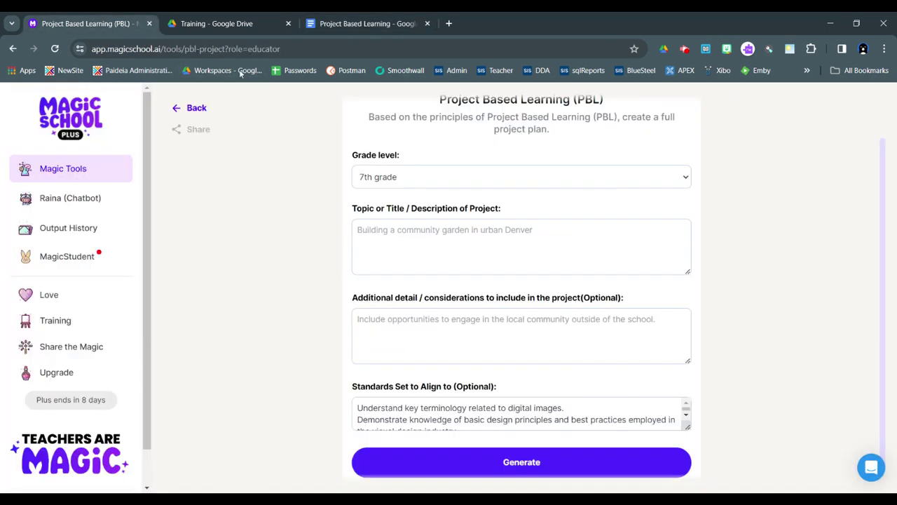
left_click(384, 235)
type("Develop an environmental field journal to detail the various organisms found in our wetlands area.")
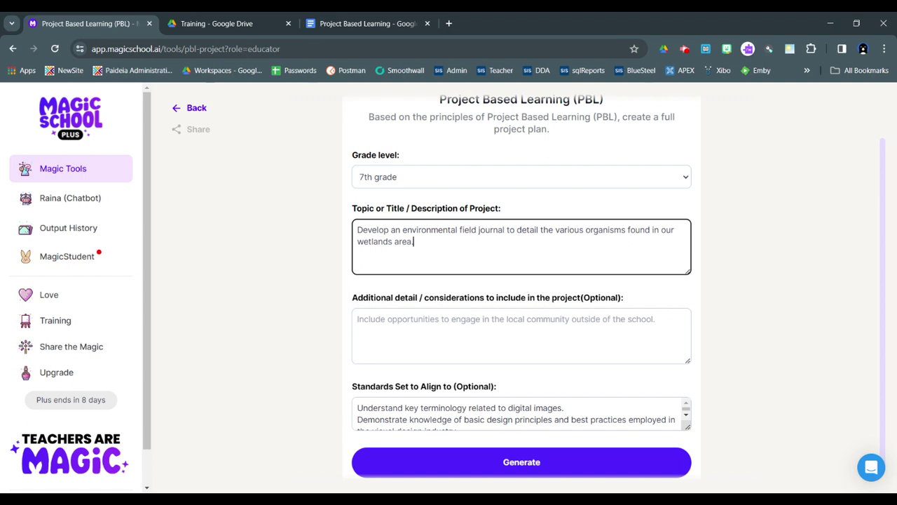
- Copy the Environmental Science Field Journal's additional details and considerations from the Project Based Learning document into the form's additional detail field
left_click(368, 27)
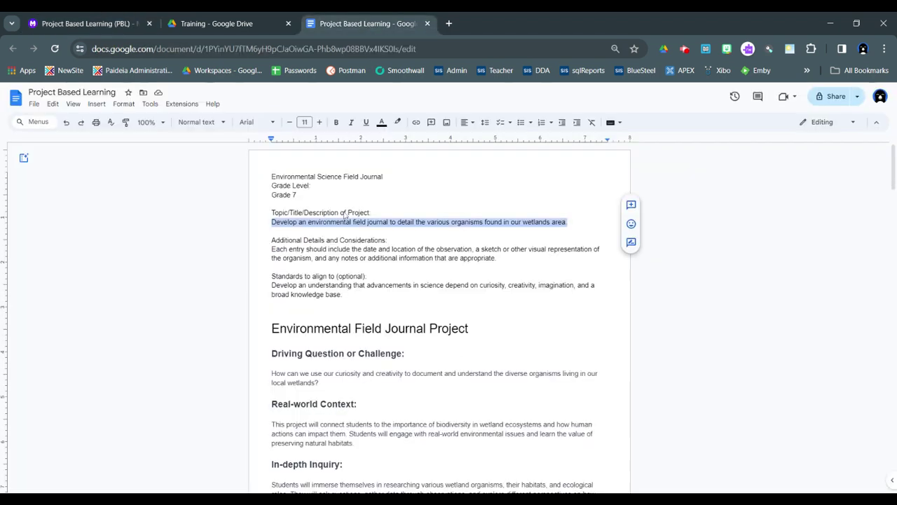
left_click_drag(274, 248, 496, 261)
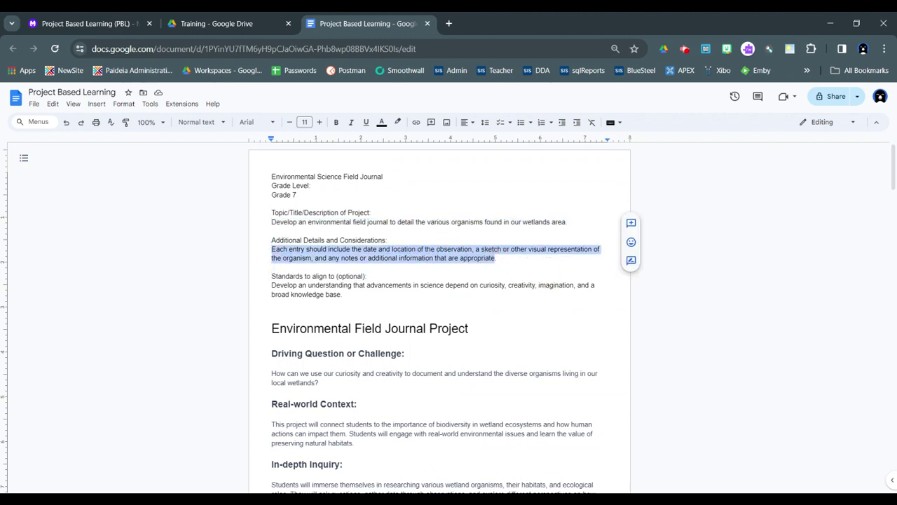
left_click(120, 25)
left_click(428, 316)
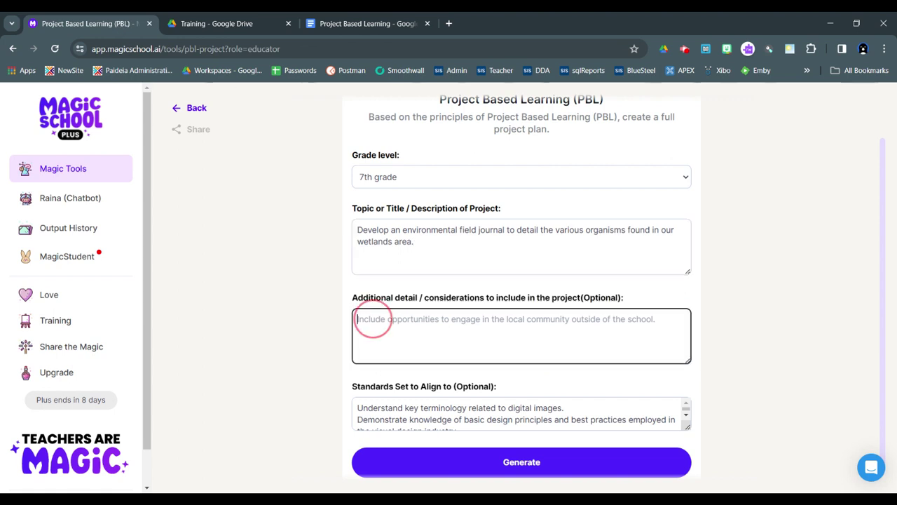
type("Each entry should include the date and location of the observation, a sketch or other visual representation of the organism, and any notes or additional information that are appropriate")
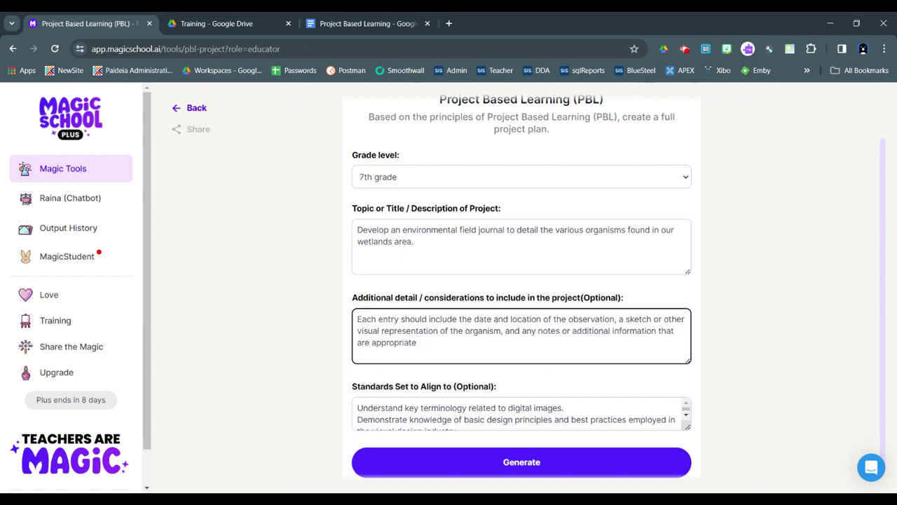
scroll(521, 288, "down", 1)
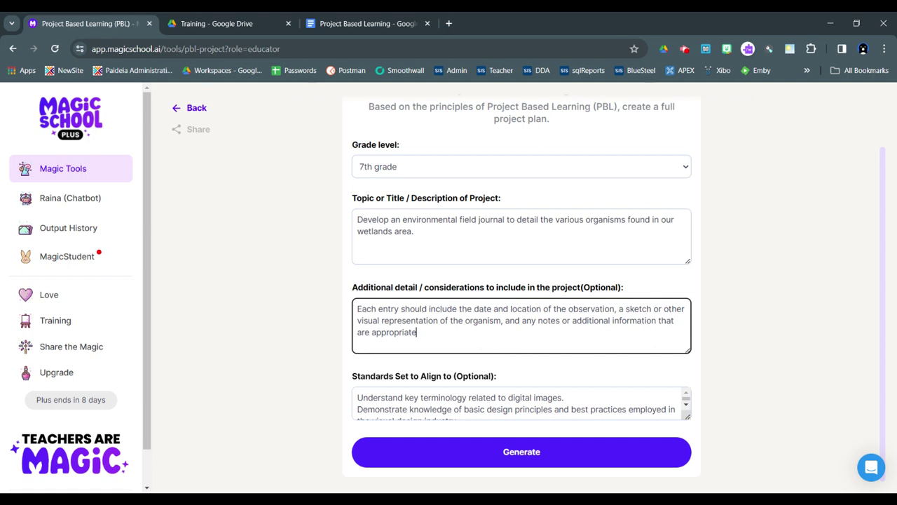
type(".")
- Enlarge the standards box and replace the additional details with "Develop an understanding that advancements in science depend on curiosity, creativity, imagination, and a broad knowledge base."
left_click_drag(688, 416, 690, 481)
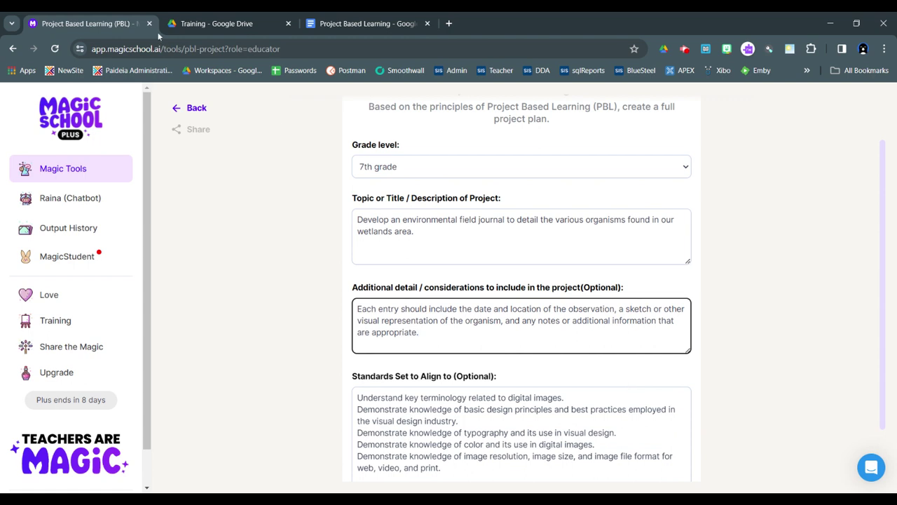
left_click(359, 24)
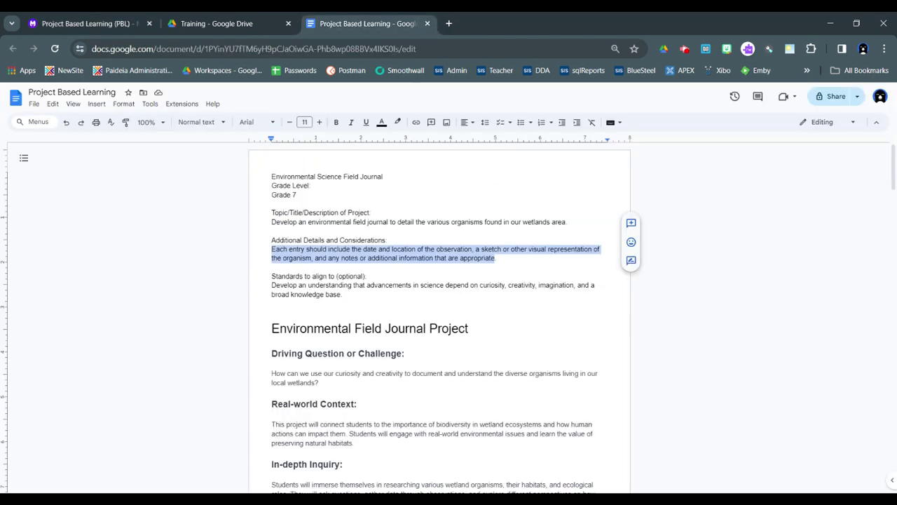
left_click_drag(272, 285, 341, 295)
key("ctrl+c")
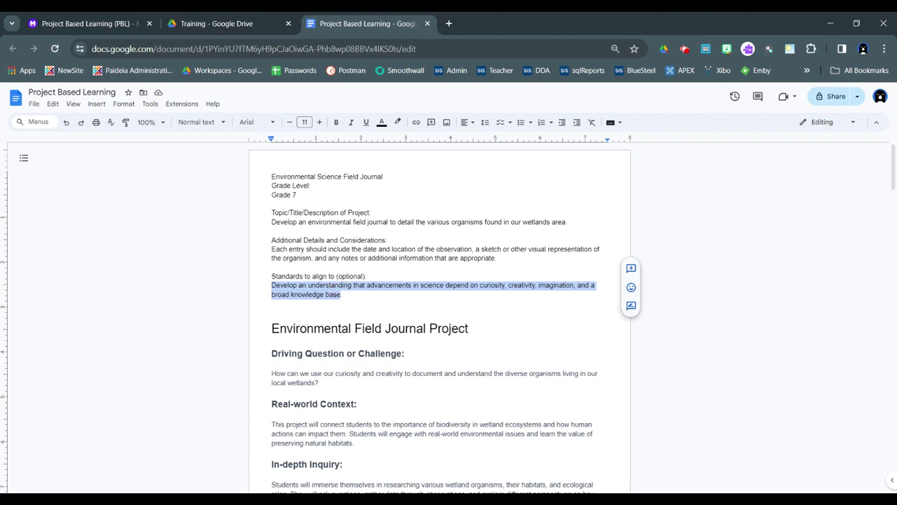
left_click(105, 24)
key("ctrl+a")
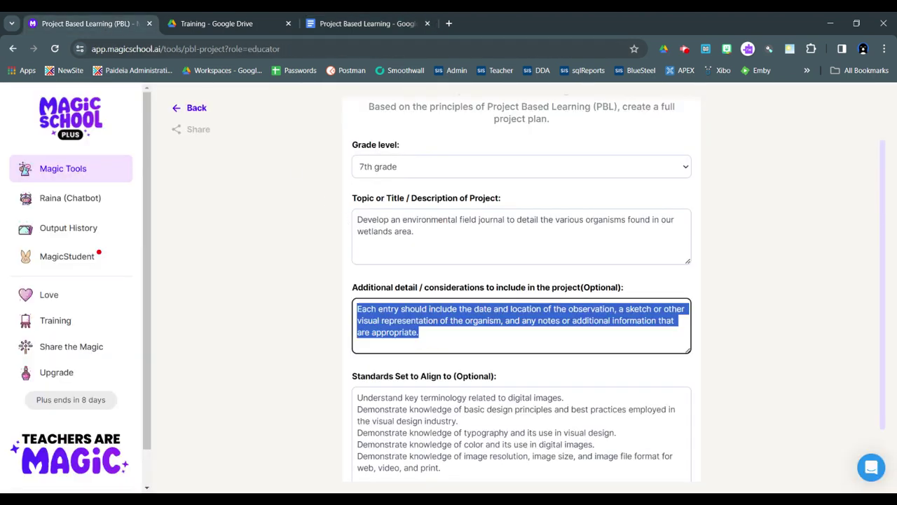
key("ctrl+v")
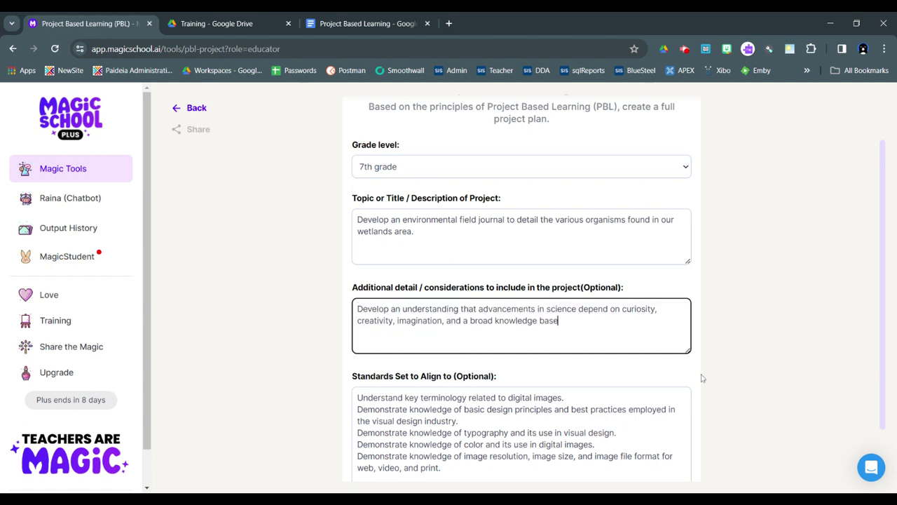
type(".")
- Generate the project plan and read it through from the driving question to the aligned standards
scroll(743, 382, "down", 1)
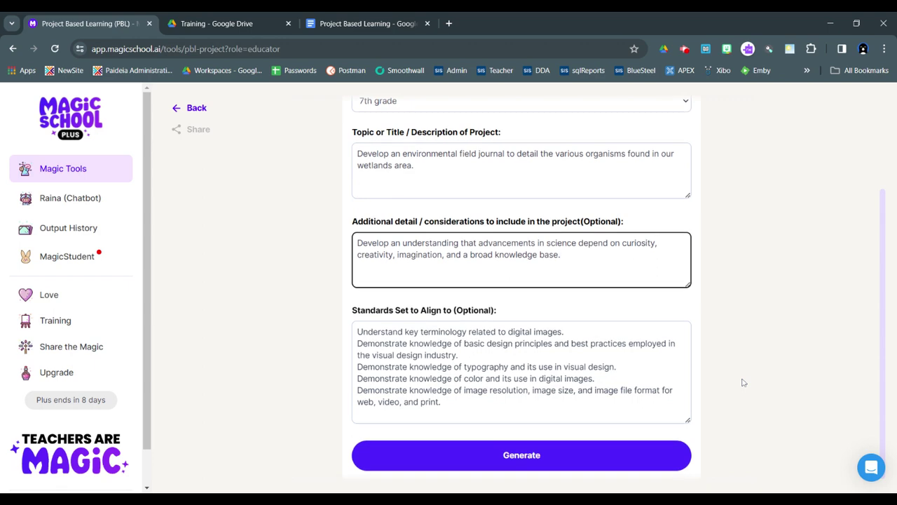
scroll(743, 382, "up", 2)
scroll(743, 382, "down", 1)
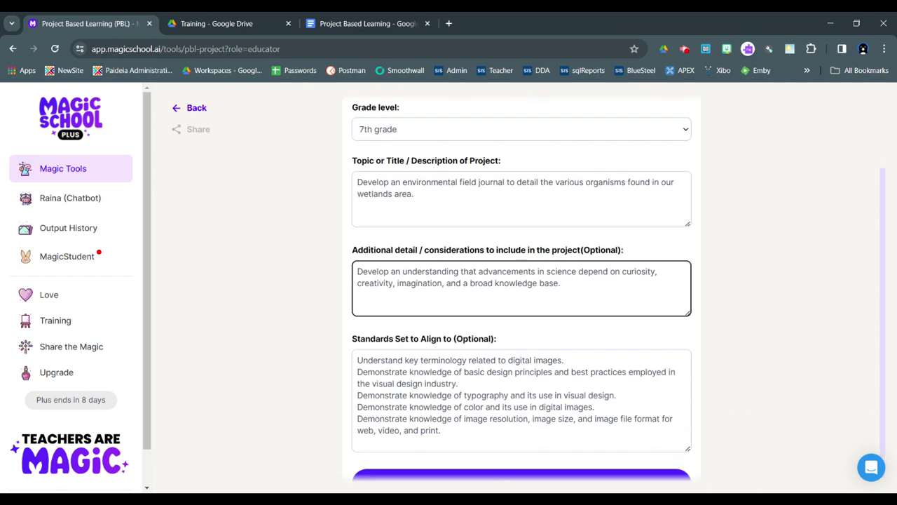
scroll(743, 382, "down", 1)
left_click(515, 454)
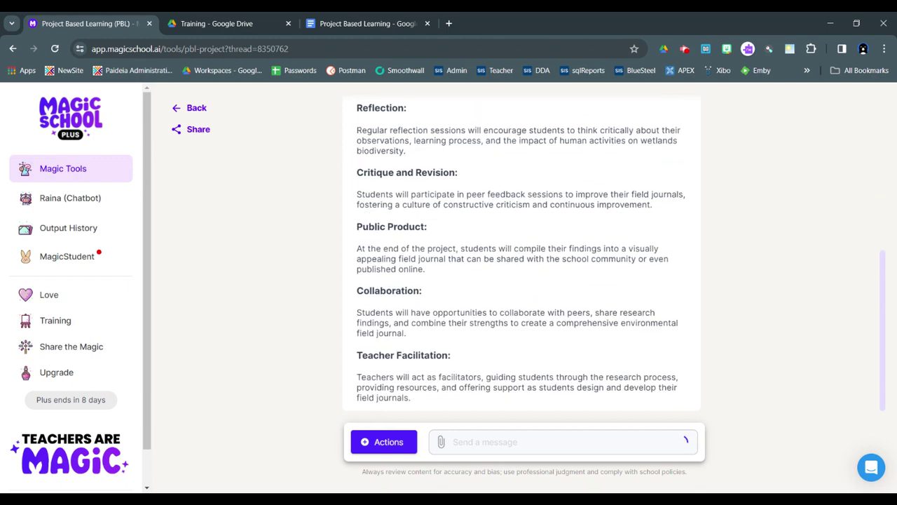
scroll(653, 188, "up", 10)
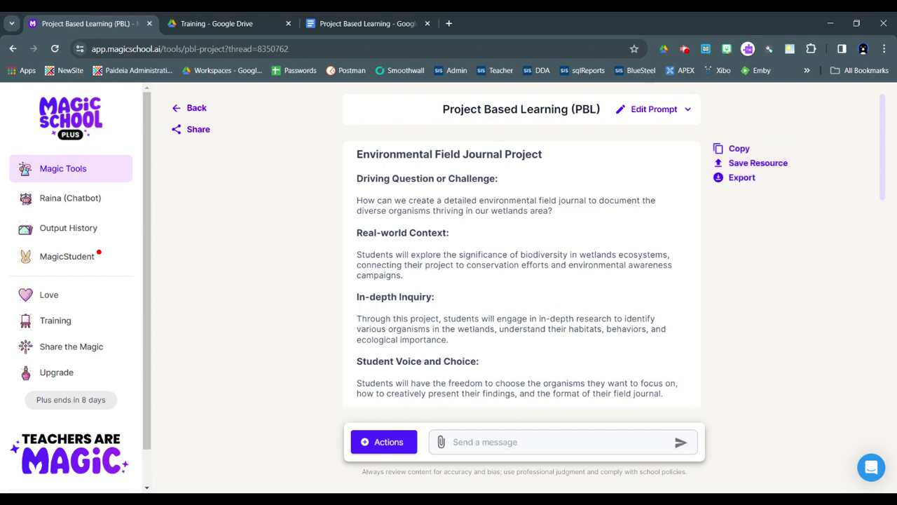
scroll(343, 302, "down", 1)
scroll(343, 302, "down", 1)
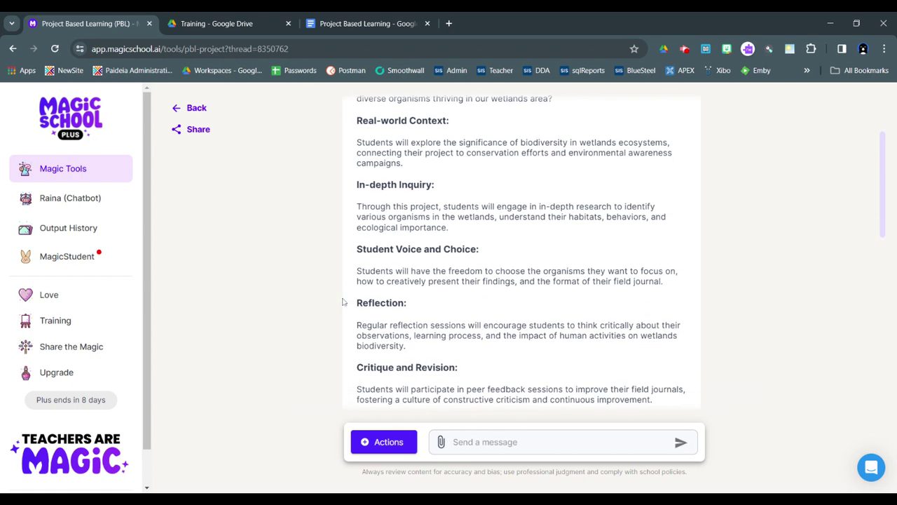
scroll(521, 249, "down", 3)
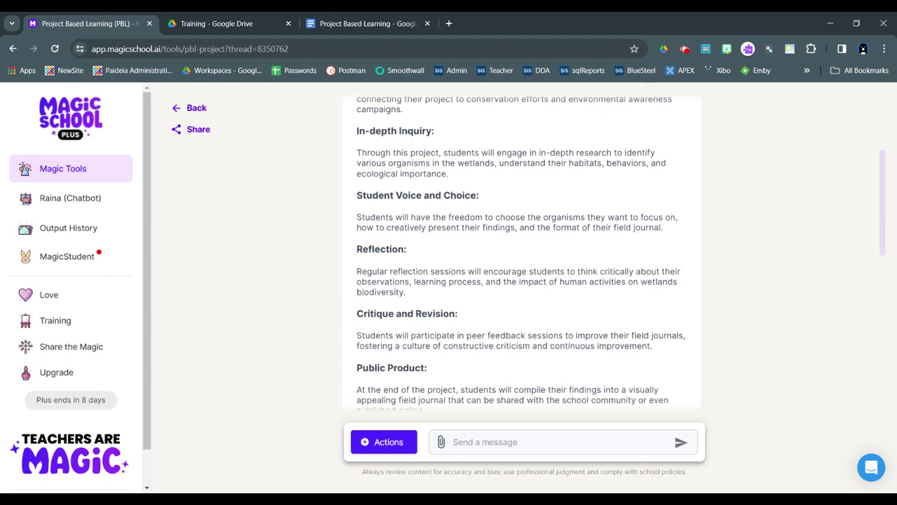
scroll(521, 250, "down", 3)
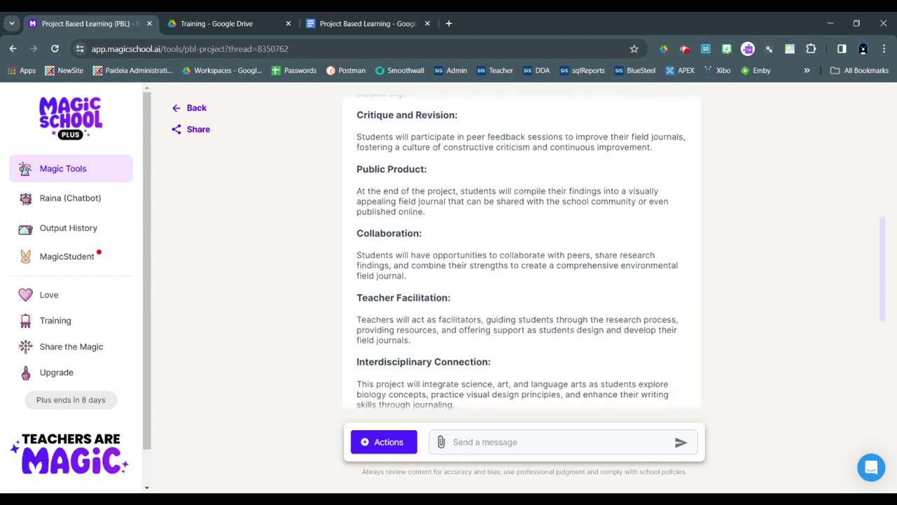
scroll(521, 250, "down", 2)
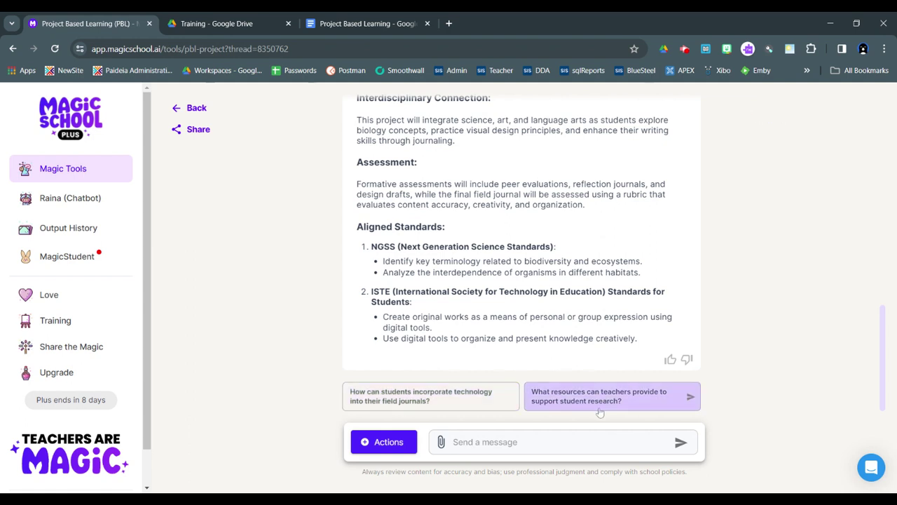
- Ask the follow-up question "where can i find exemplars of science field journals?" about the generated plan
left_click(453, 441)
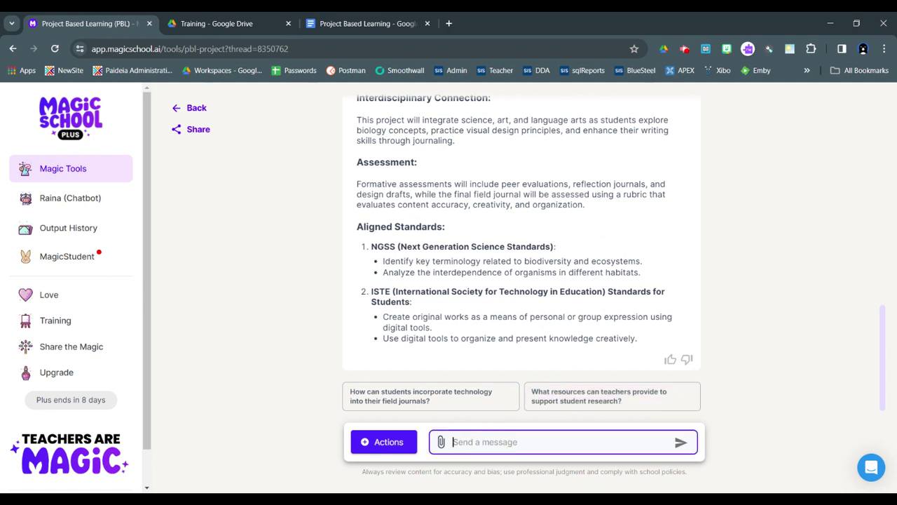
type("where can i find exemplars o")
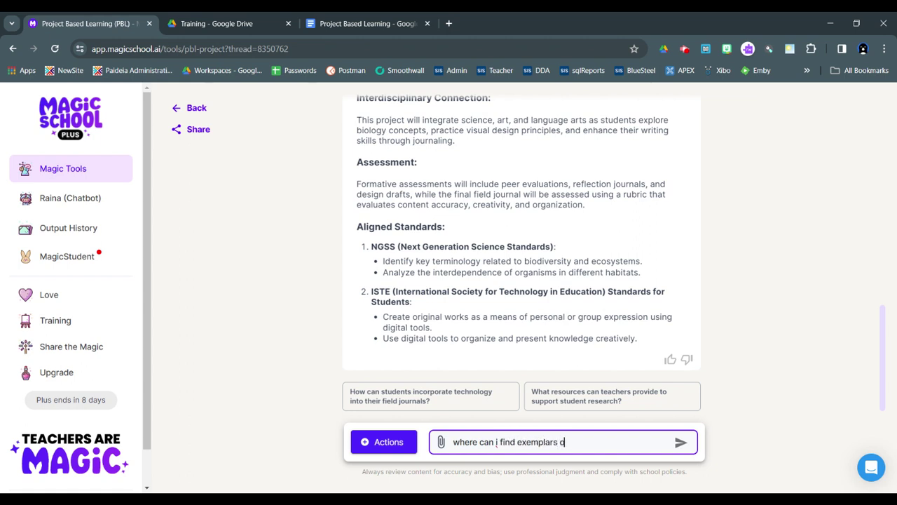
type("f science field journals?")
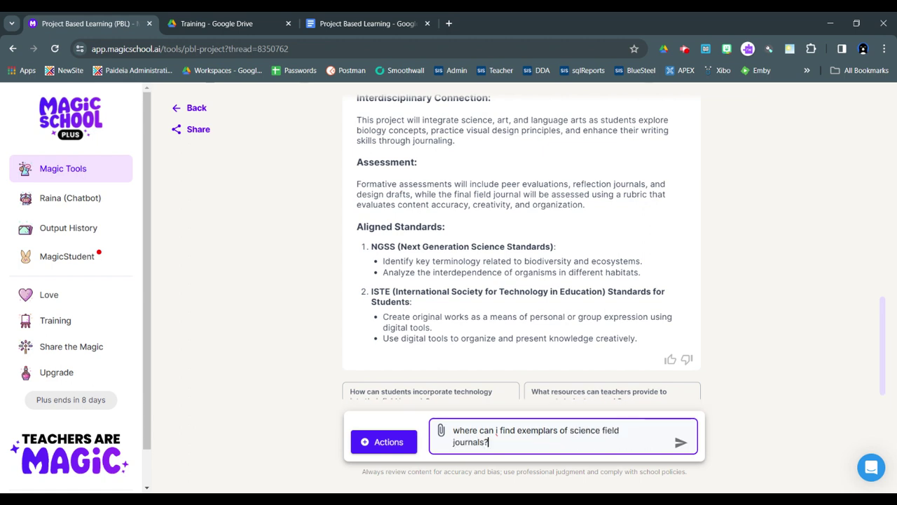
key("Return")
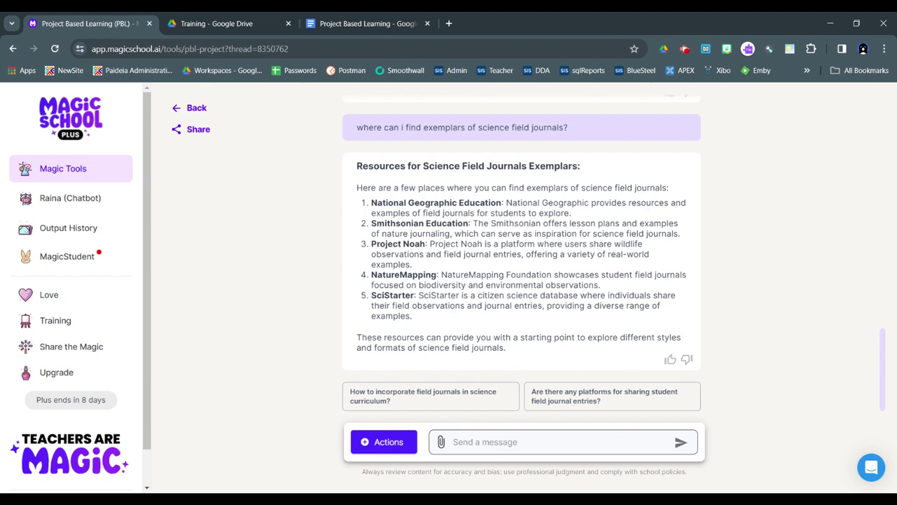
scroll(269, 224, "up", 15)
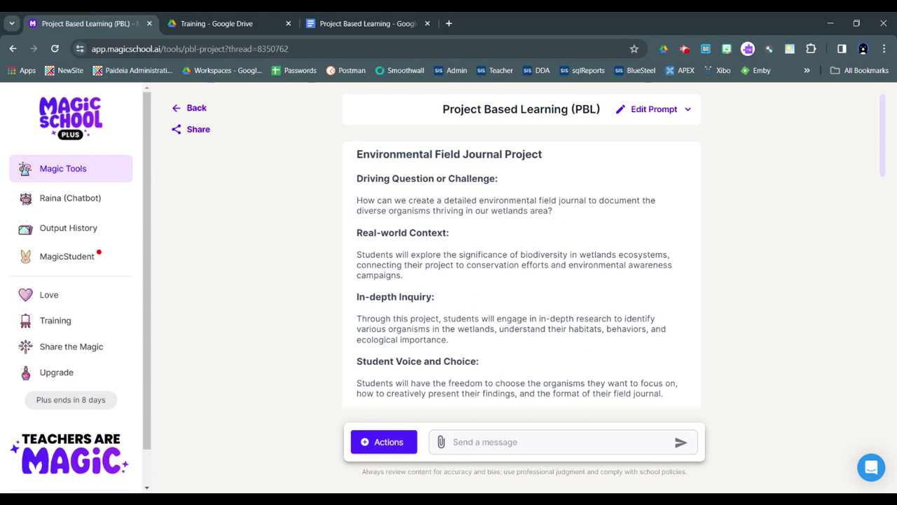
- Copy the Grade 11 project title "Adobe Photoshop Digital Editing Portfolio" from the Project Based Learning document in Google Docs
mouse_move(345, 197)
left_click(320, 27)
scroll(440, 316, "down", 20)
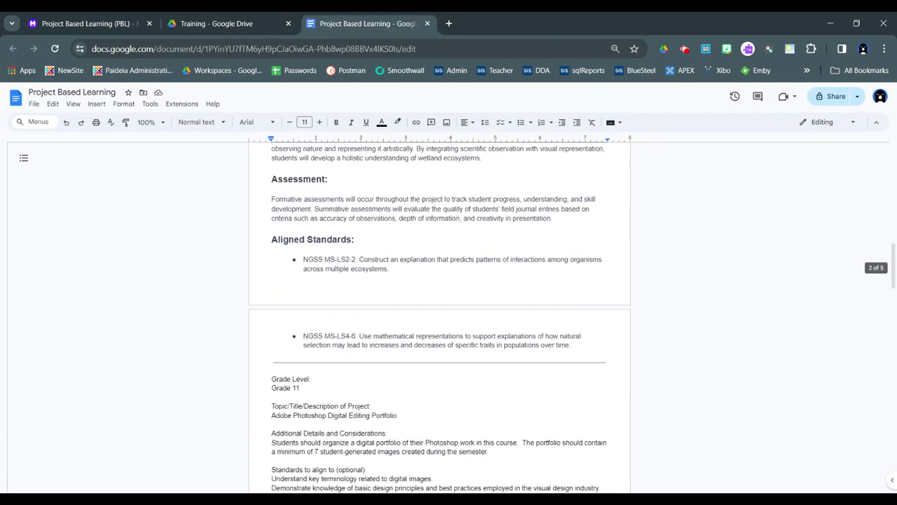
scroll(440, 316, "down", 1)
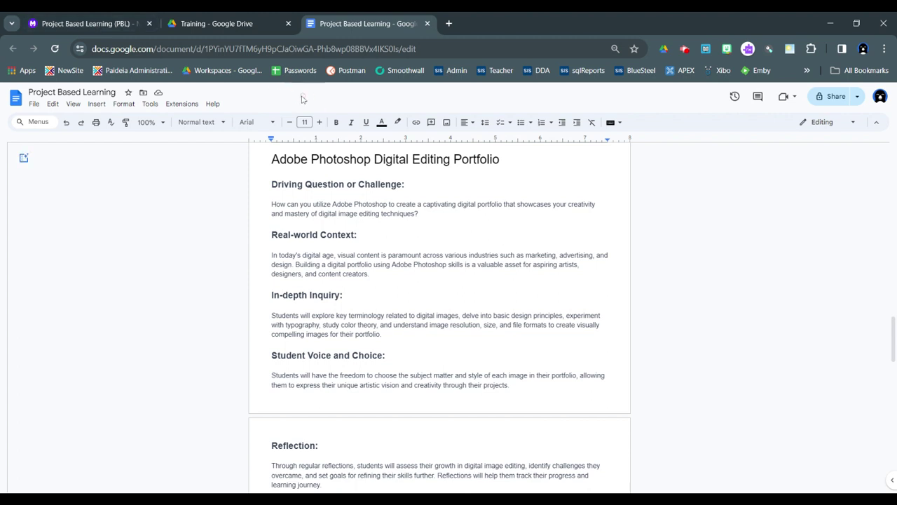
scroll(190, 165, "up", 2)
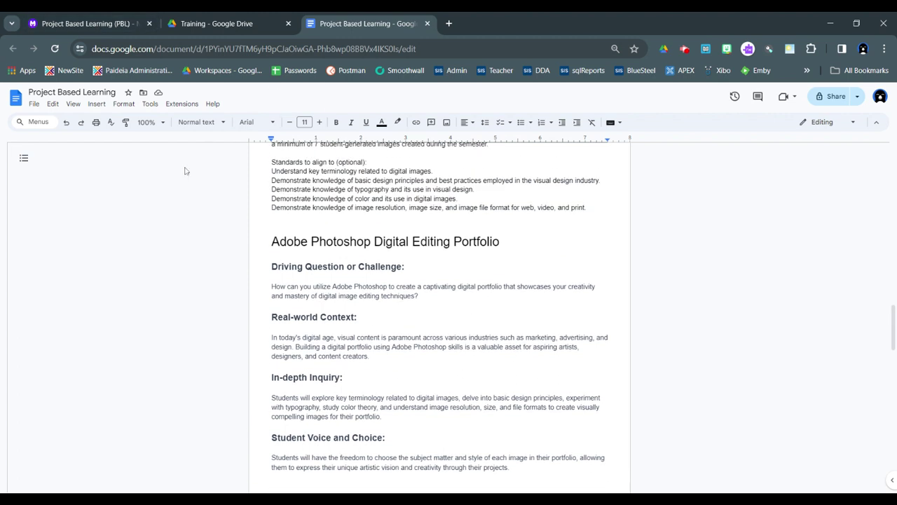
scroll(185, 171, "up", 3)
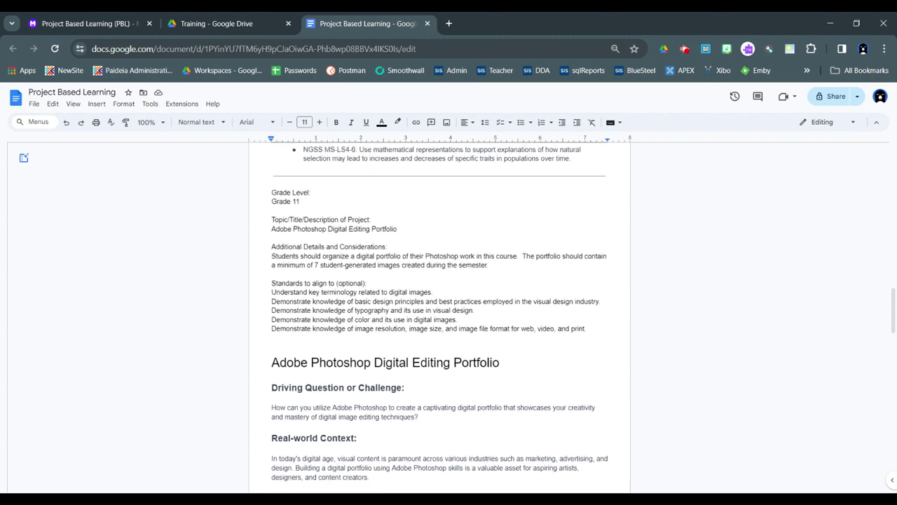
triple_click(273, 228)
key("ctrl+c")
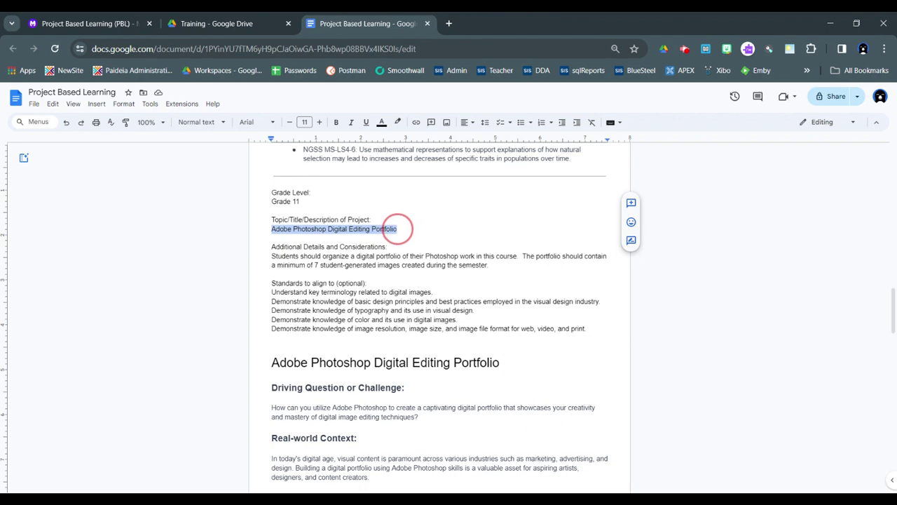
- Reopen the PBL prompt in MagicSchool, set the grade level to 11th grade and replace the topic with "Adobe Photoshop Digital Editing Portfolio"
left_click(134, 24)
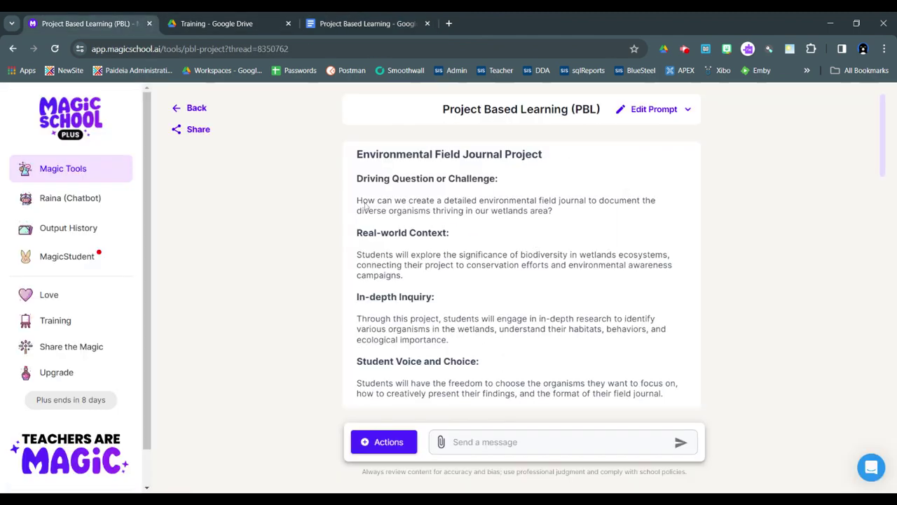
left_click(659, 110)
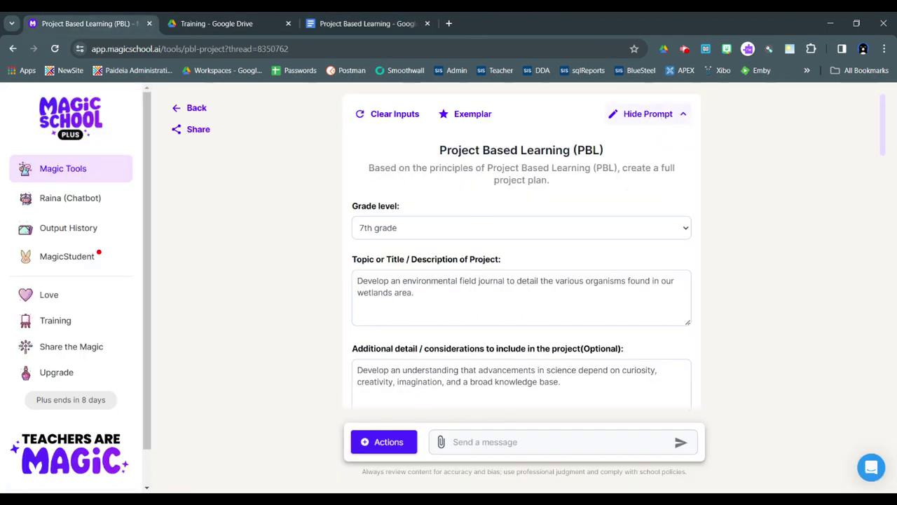
left_click(459, 231)
left_click(423, 299)
key("ctrl+a")
key("ctrl+v")
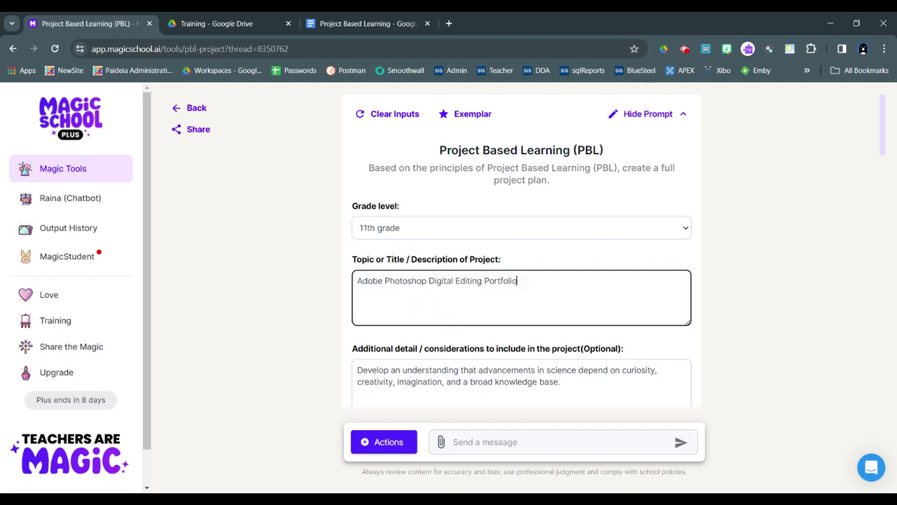
- Replace the form's additional detail text with the document's Photoshop considerations about organizing a digital portfolio of at least 7 student-generated images
scroll(305, 300, "down", 1)
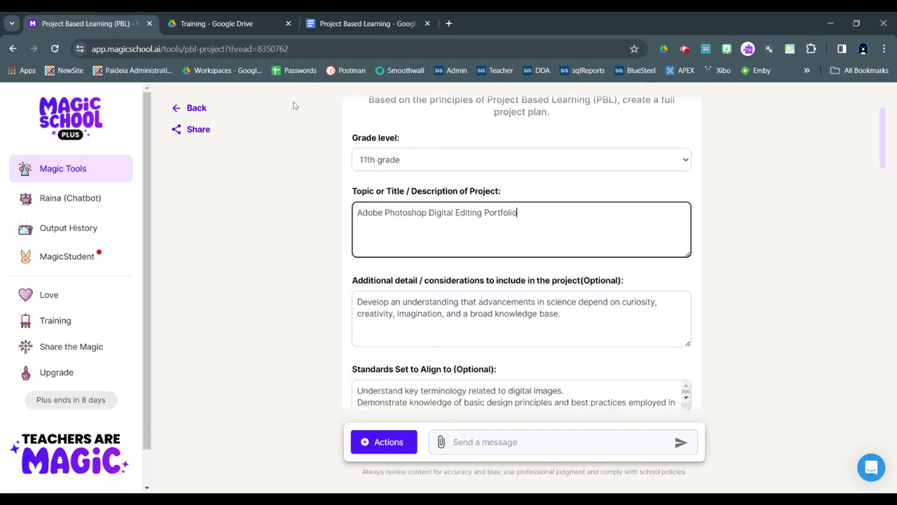
left_click(348, 27)
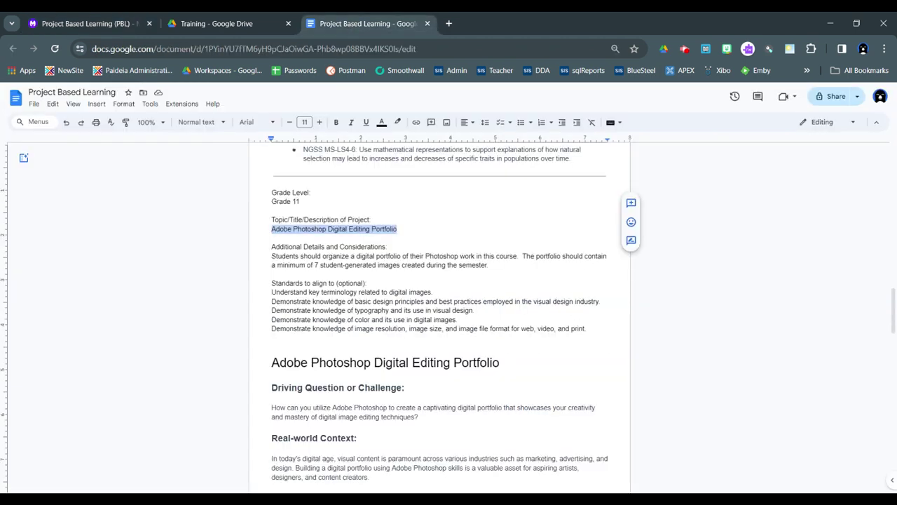
left_click(272, 256)
left_click_drag(272, 256, 537, 264)
key("ctrl+c")
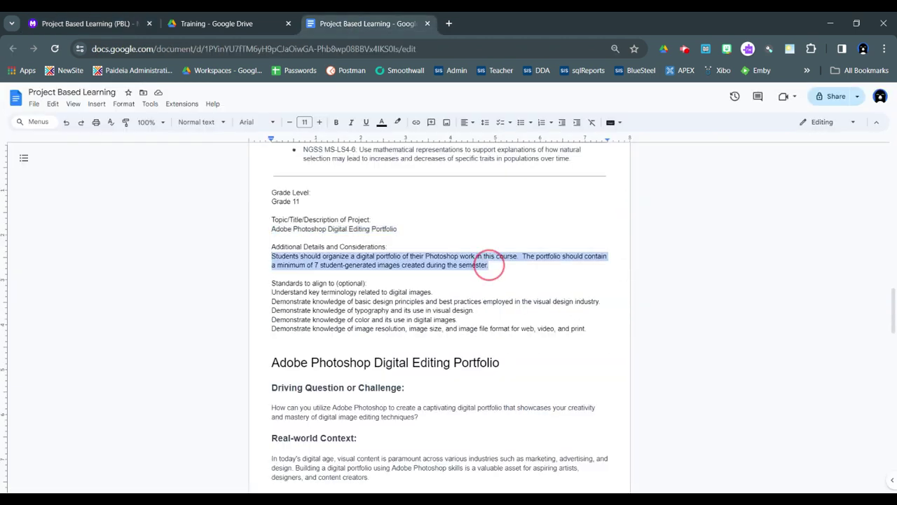
left_click(85, 23)
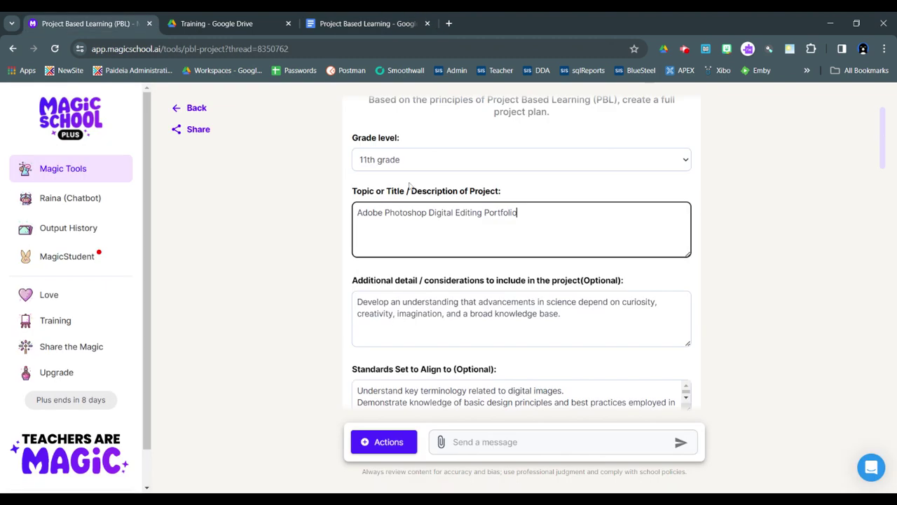
left_click(432, 314)
key("ctrl+a")
key("ctrl+v")
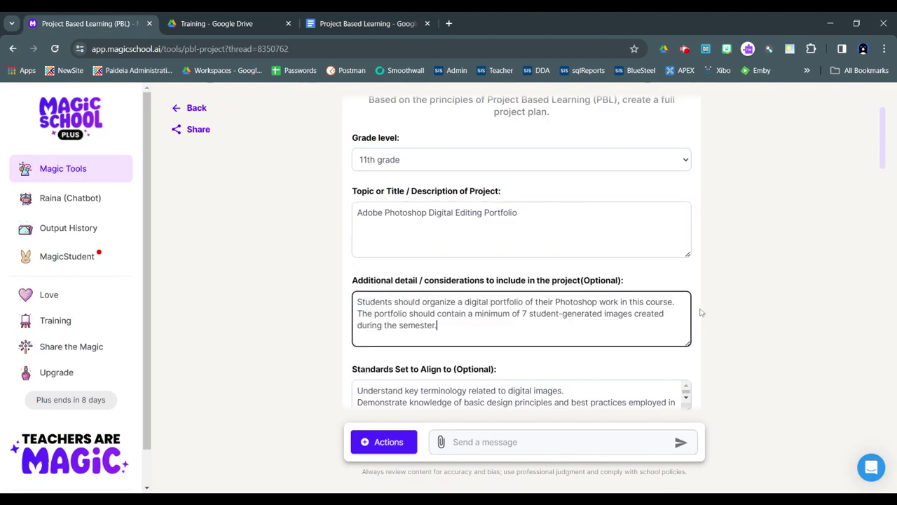
- Copy the Photoshop project's standards from the Project Based Learning document, from digital image terminology through image file formats
scroll(701, 319, "down", 2)
scroll(700, 319, "down", 3)
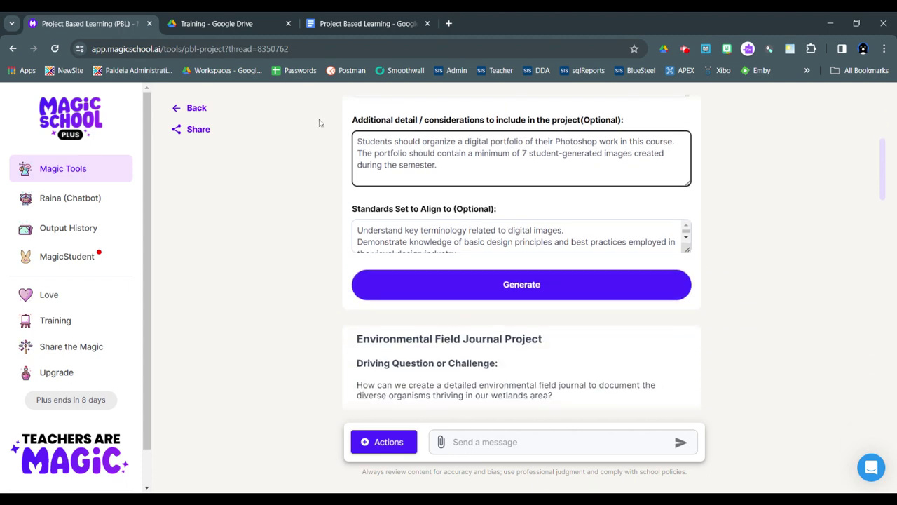
left_click(363, 23)
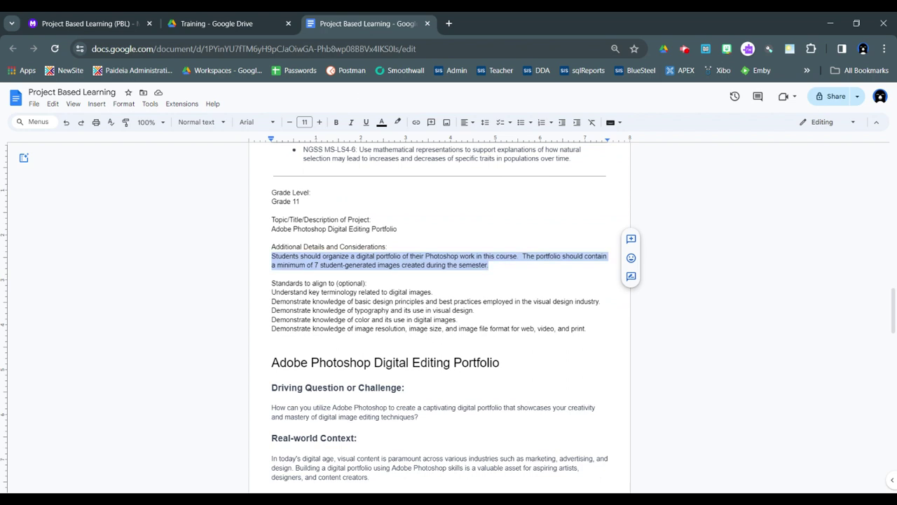
left_click_drag(272, 292, 596, 331)
key("ctrl+c")
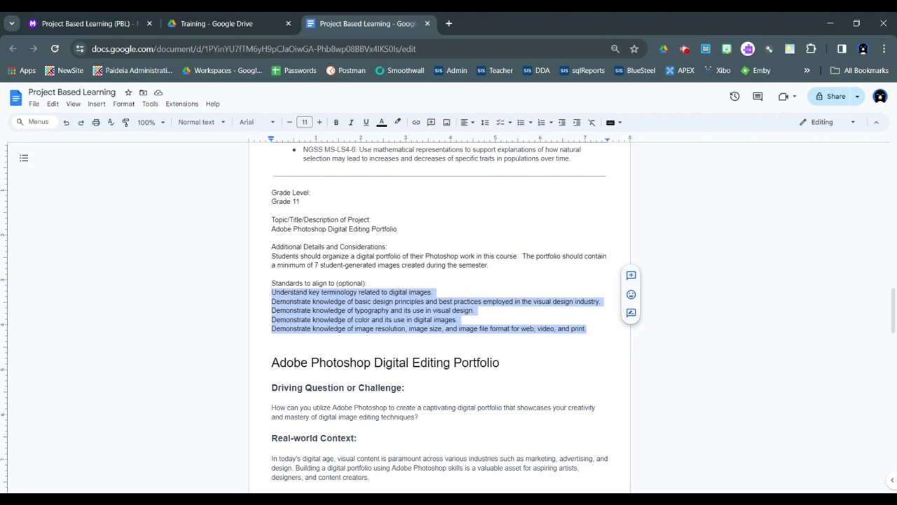
- Enlarge the form's standards box and replace its contents with the copied Photoshop standards
left_click(85, 23)
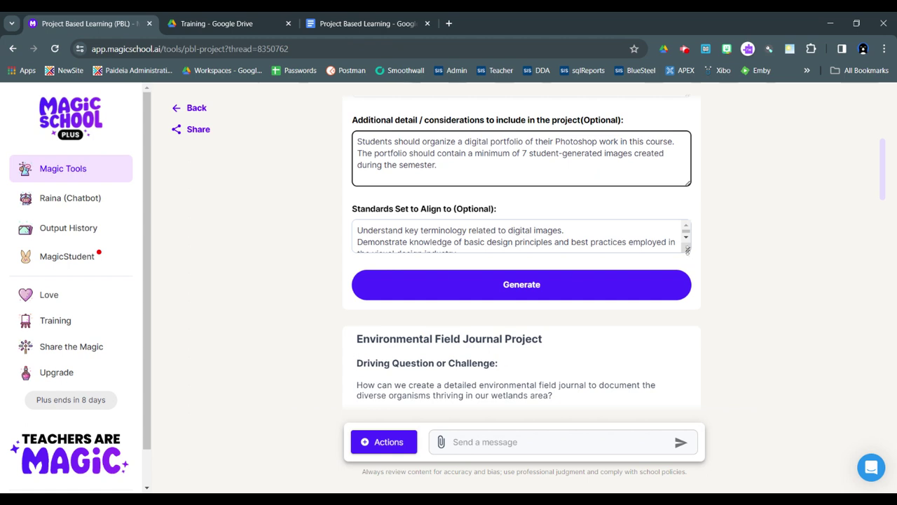
left_click_drag(688, 249, 690, 384)
left_click(519, 337)
key("ctrl+a")
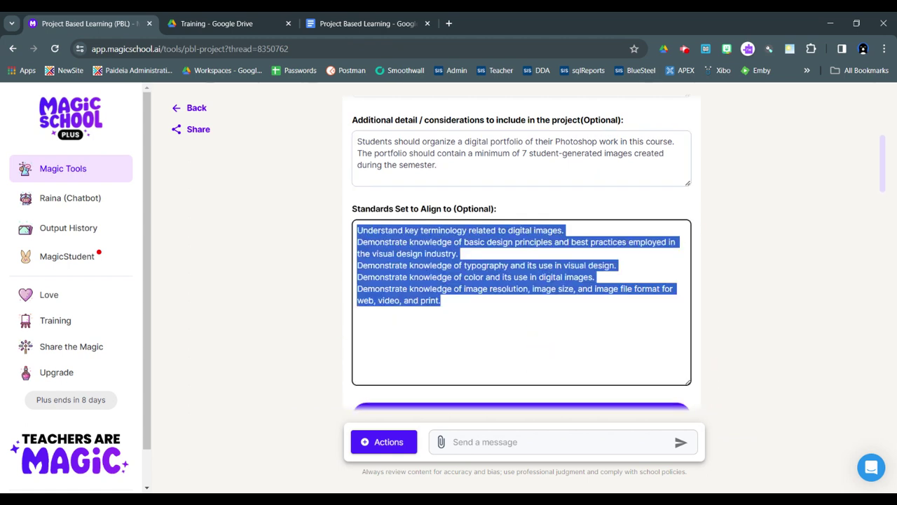
key("Delete")
key("ctrl+v")
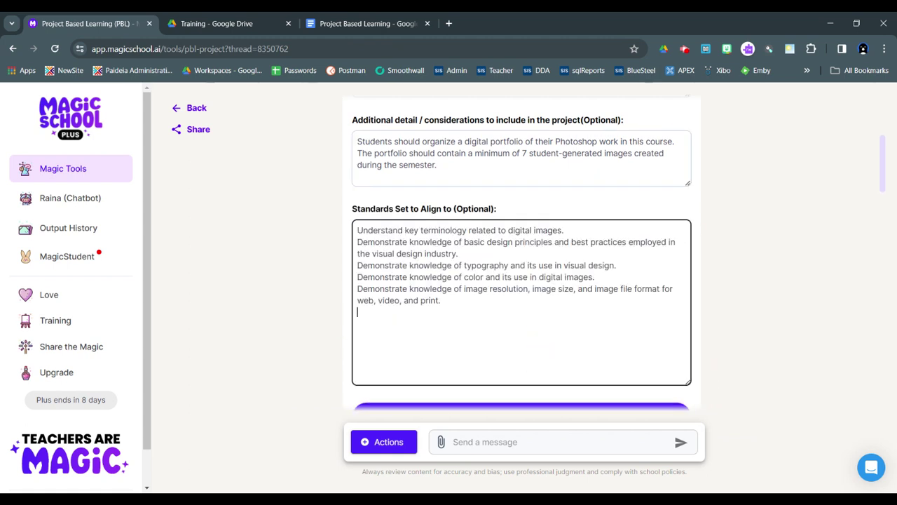
- Generate the Adobe Photoshop Digital Editing Portfolio plan and review it from the driving question to the aligned standards and suggested follow-up questions
scroll(802, 369, "down", 2)
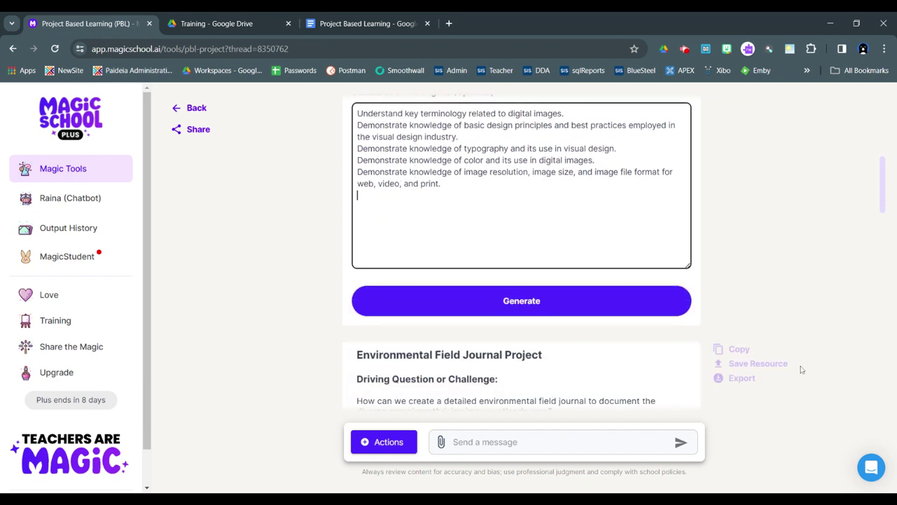
left_click(541, 307)
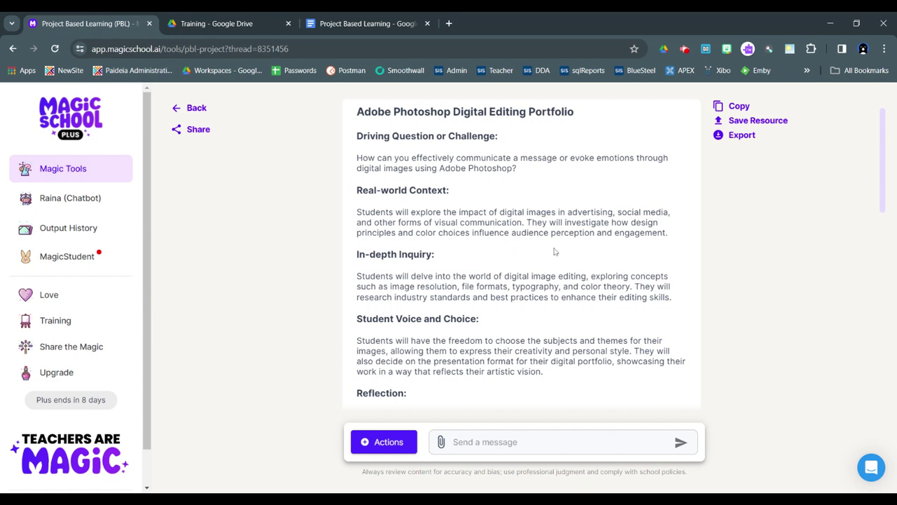
scroll(554, 251, "down", 6)
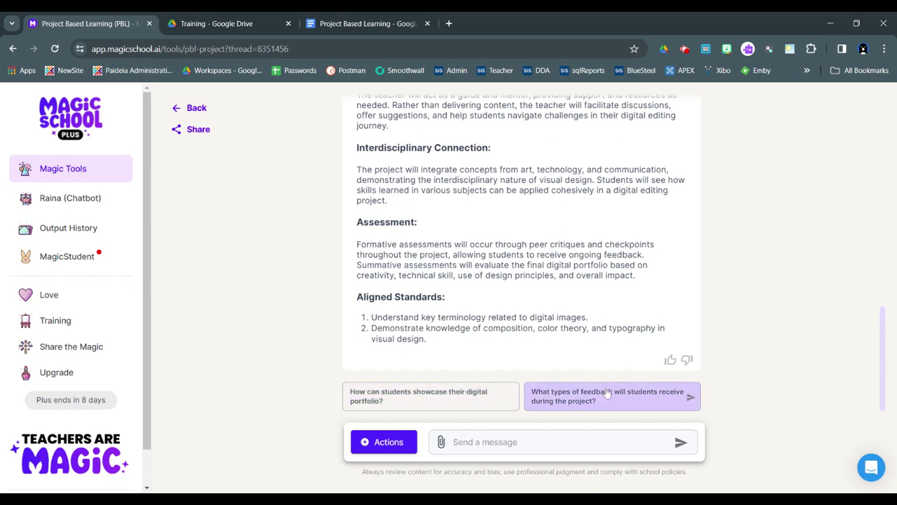
scroll(522, 252, "up", 10)
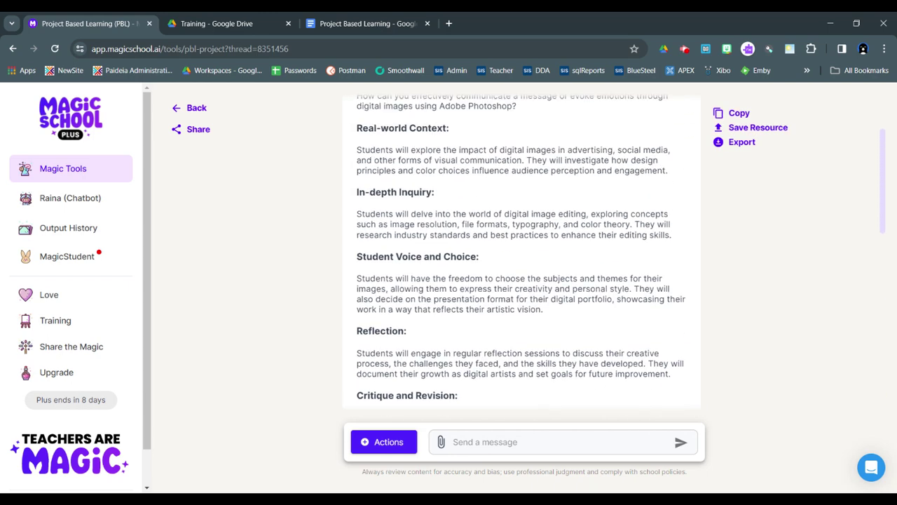
scroll(522, 252, "down", 10)
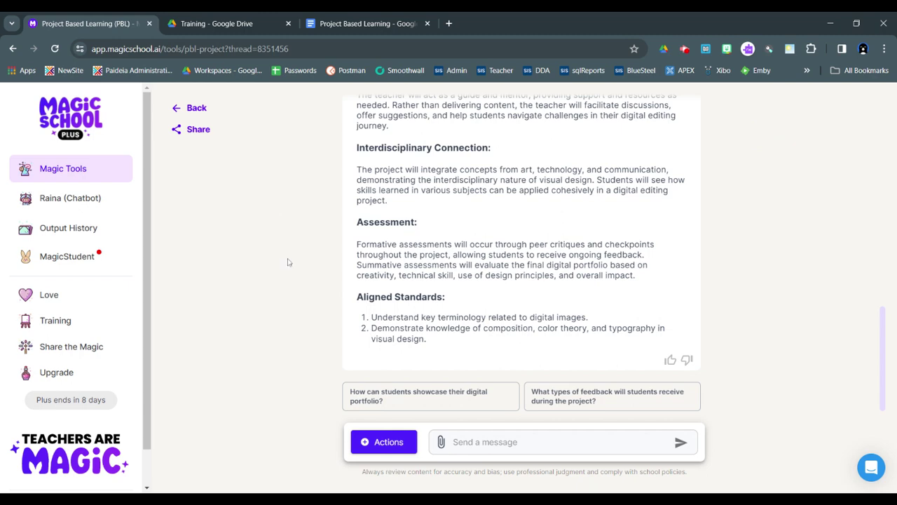
scroll(288, 262, "up", 10)
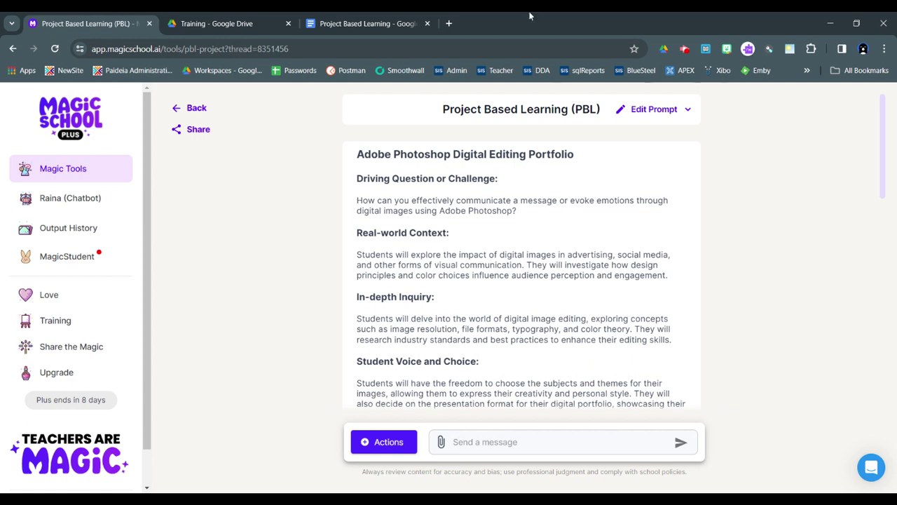
mouse_move(688, 161)
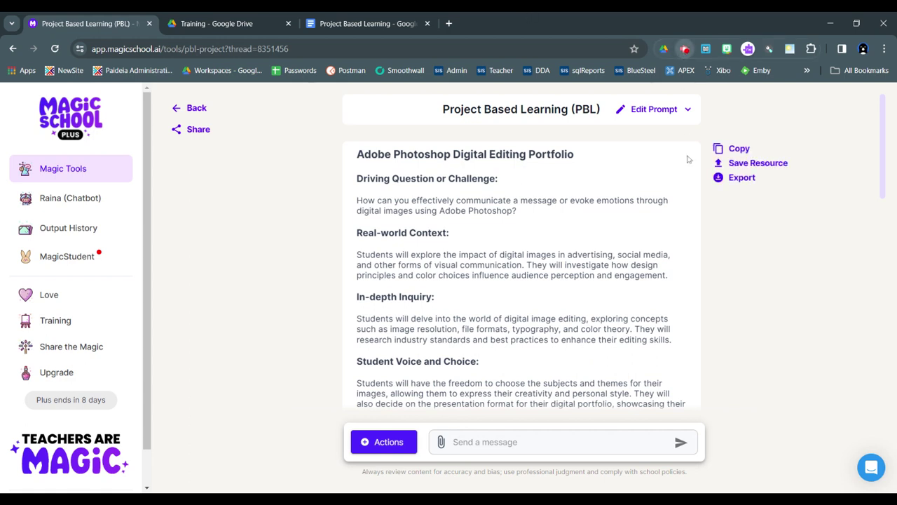